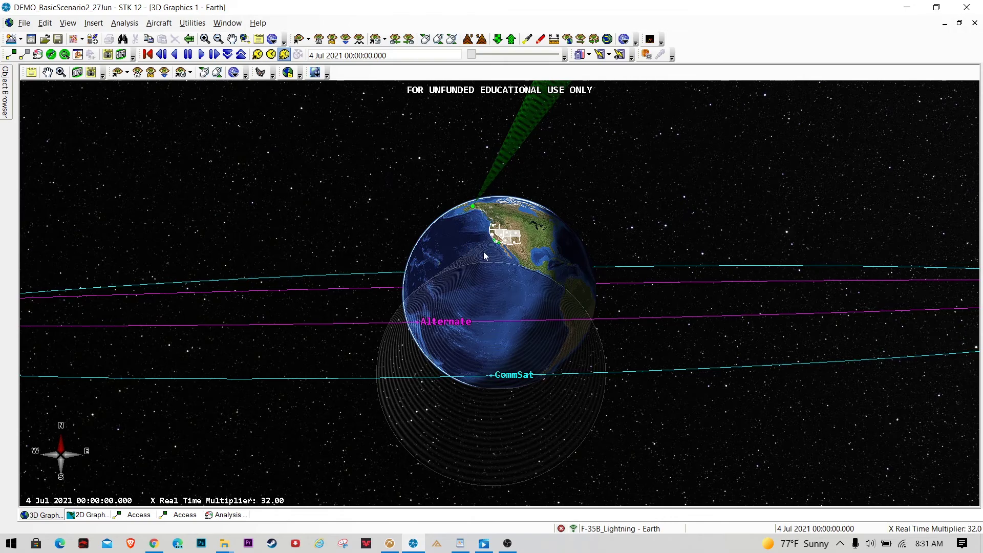
Tilt the globe so the orbits cross it, then run and pause the animation at 00:04:04.288
drag(483, 250, 481, 275)
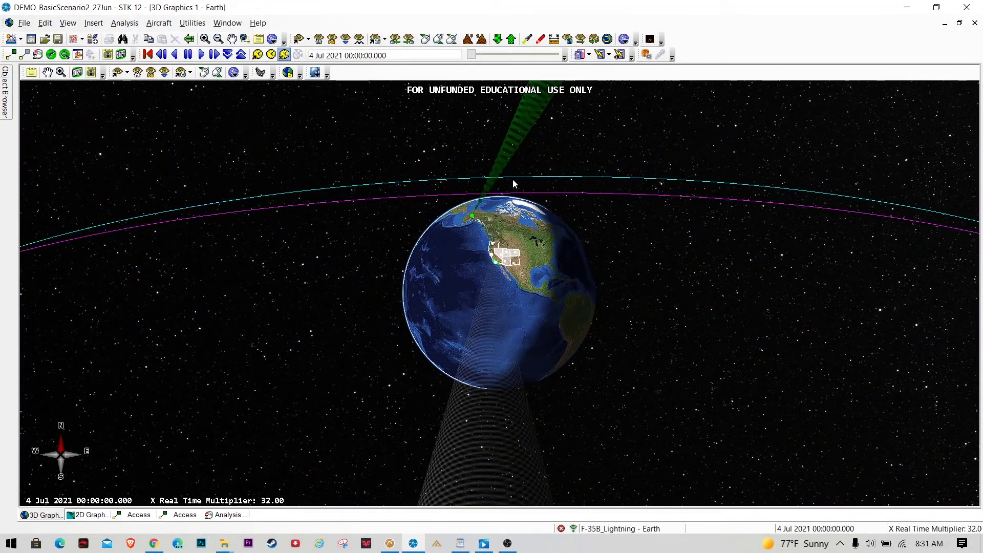
scroll(512, 179, up, 5)
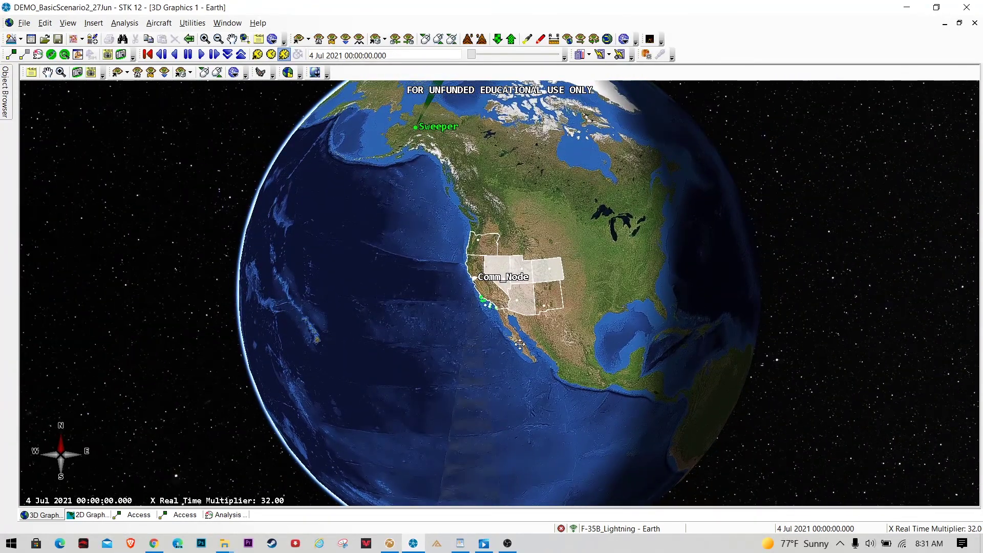
scroll(520, 344, down, 5)
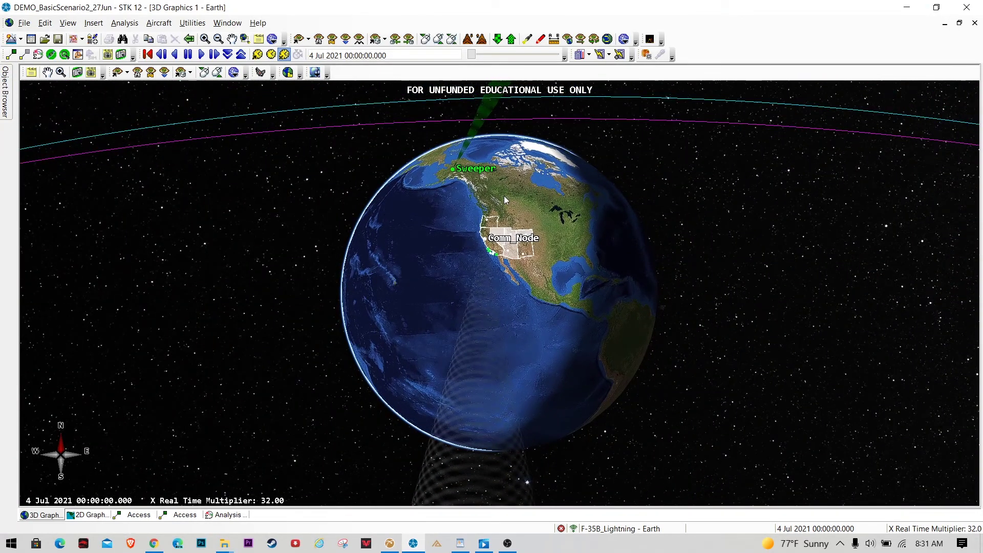
scroll(506, 200, down, 5)
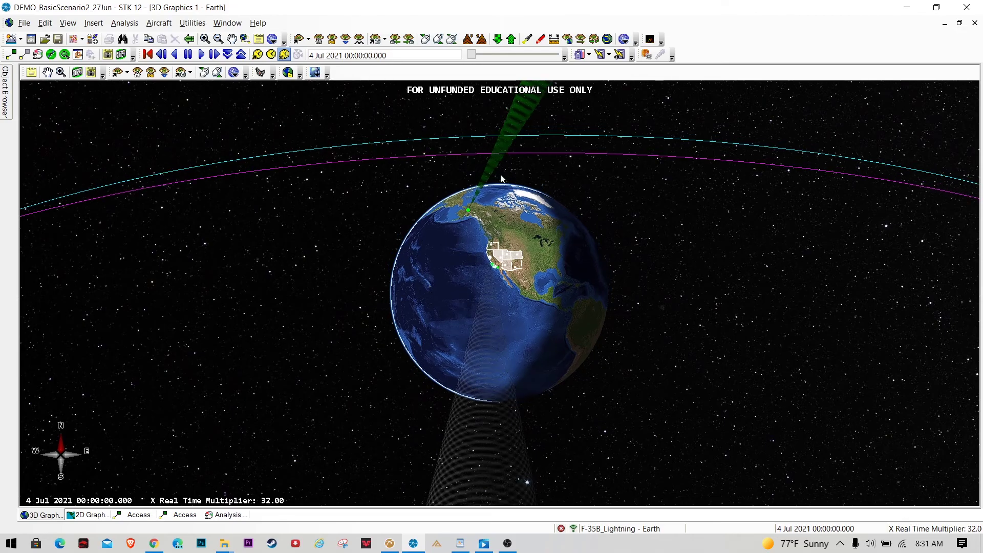
drag(501, 178, 523, 218)
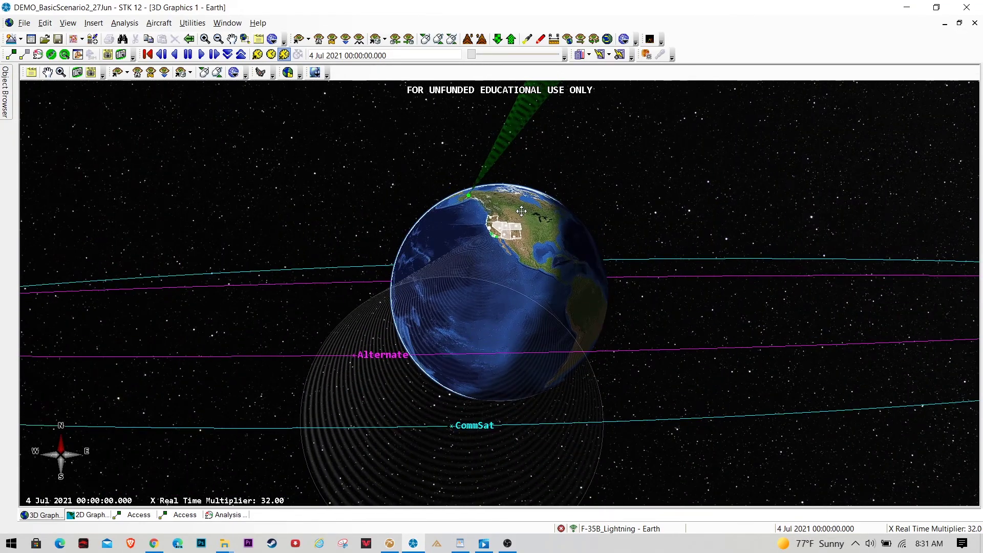
click(202, 54)
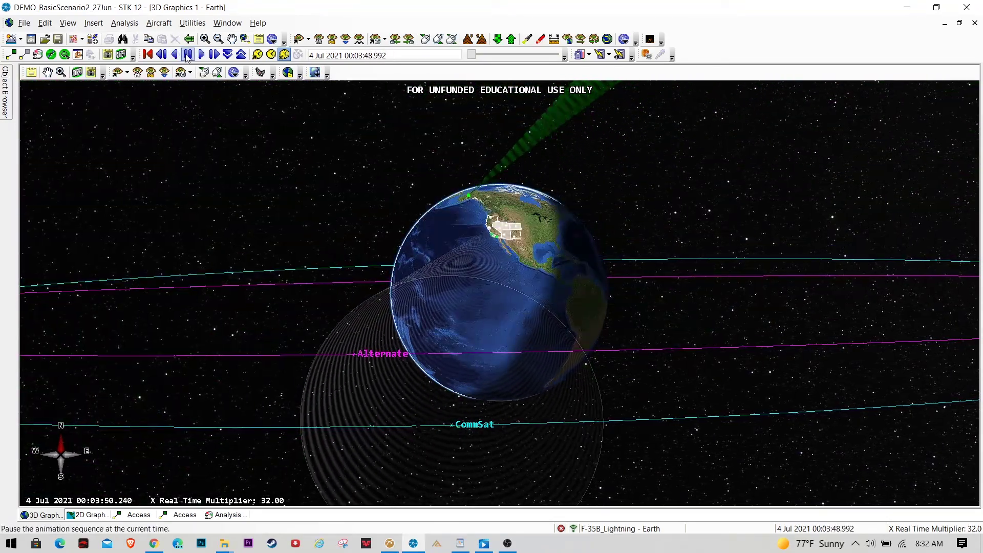
click(187, 55)
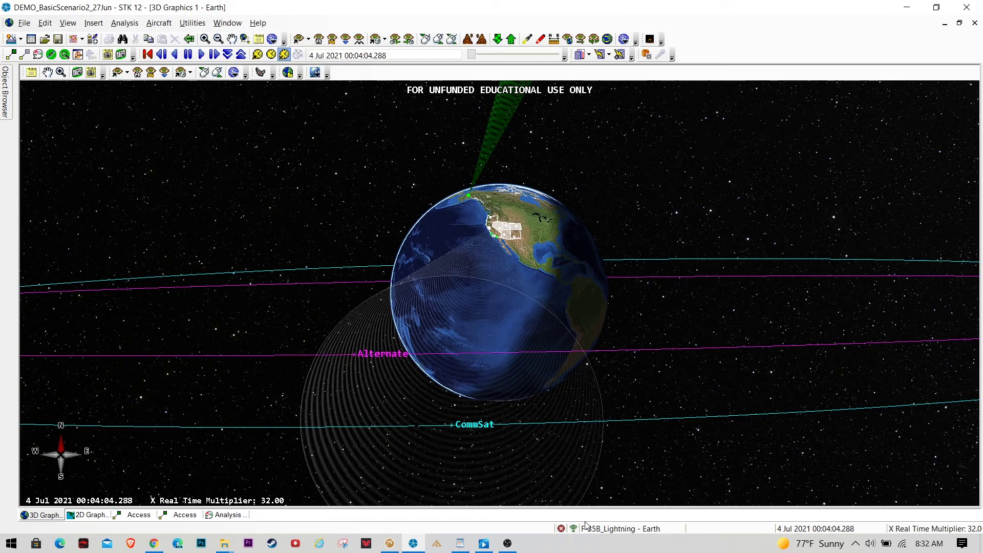
Open a Spectrum Analyzer with the Comm_Node and Sweeper transmitters in Receiver View
click(651, 40)
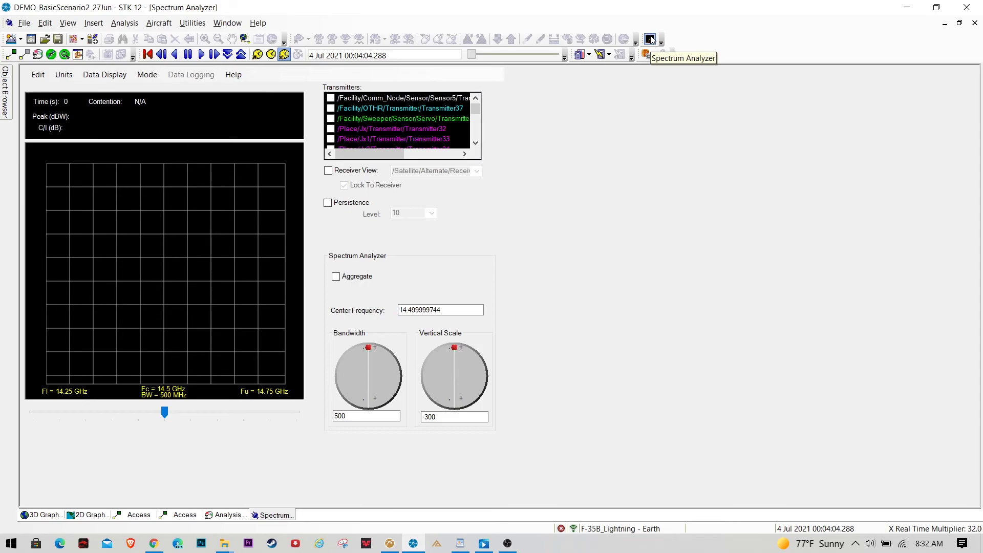
click(330, 99)
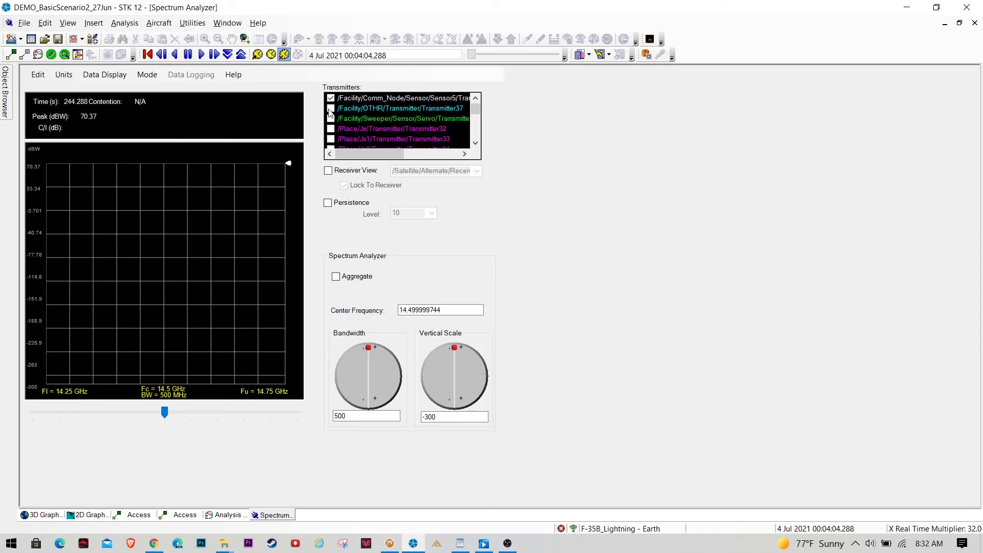
click(331, 120)
click(328, 171)
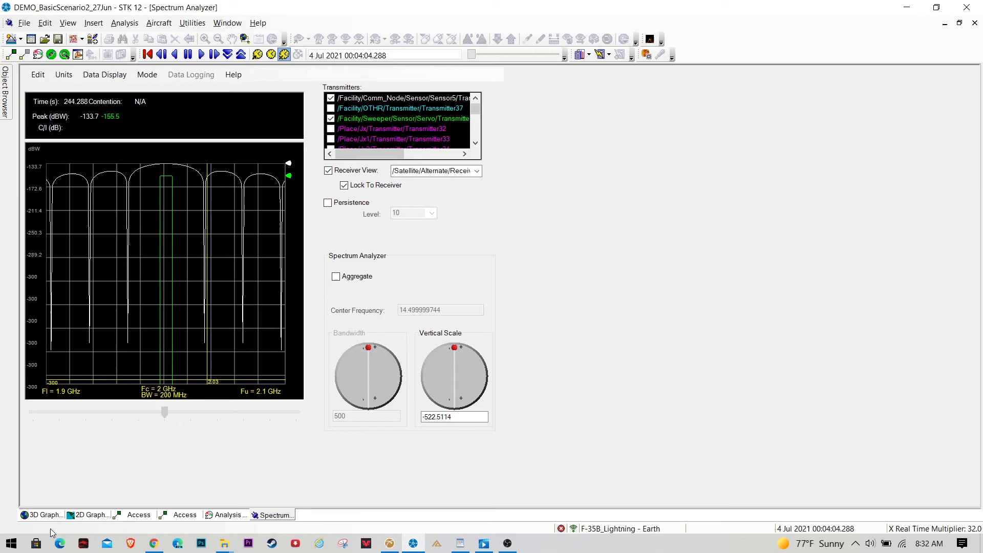
Reset the scenario time to the start and check the -133.7 and -155.5 peak readings
click(41, 514)
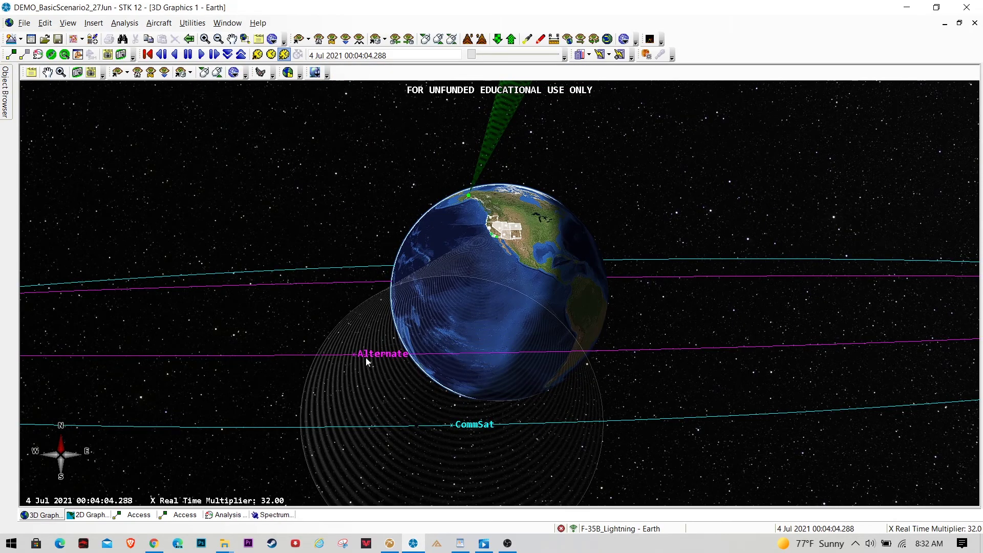
click(274, 514)
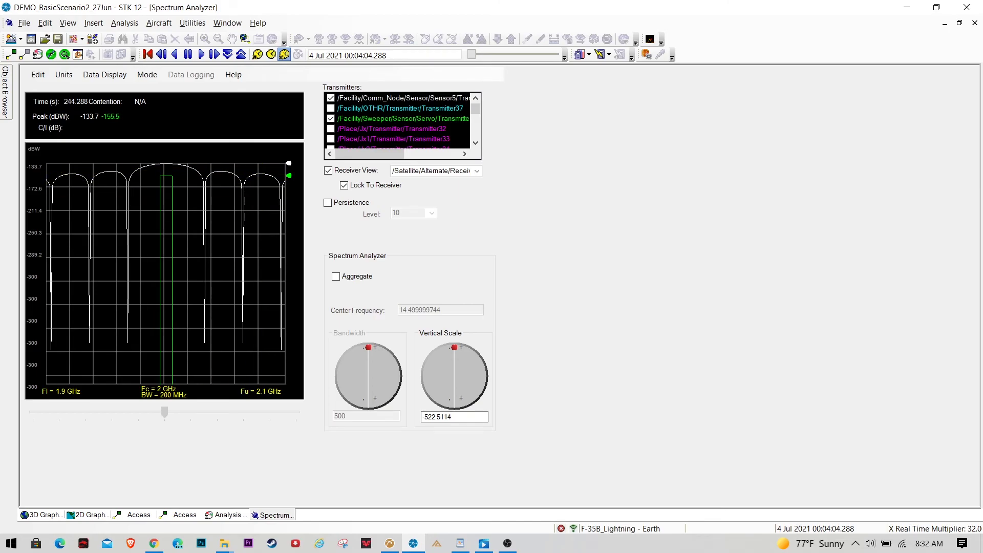
click(147, 55)
drag(82, 116, 94, 116)
drag(103, 116, 116, 116)
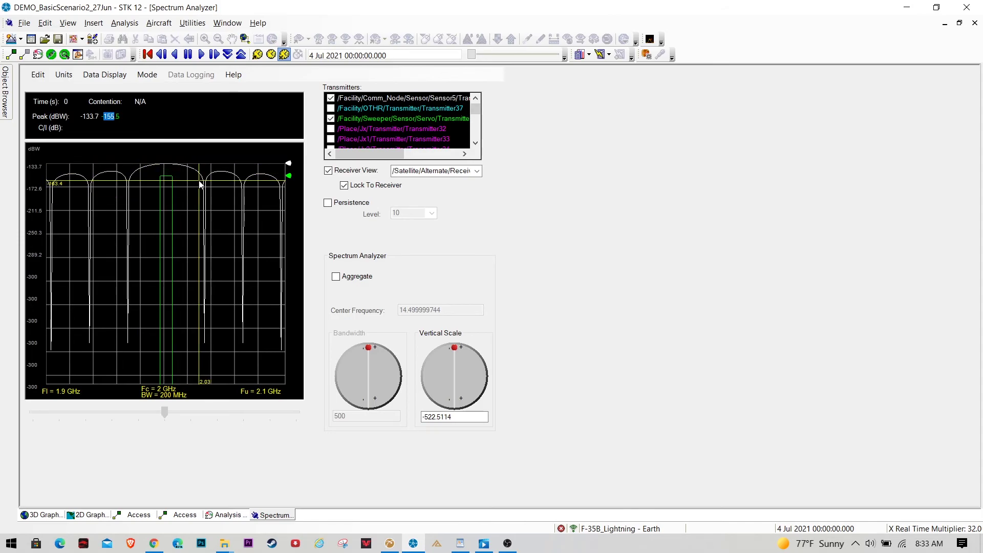
Play the animation at 8x, pause, note the -133.7 and -107.5 peaks, then resume briefly
click(201, 55)
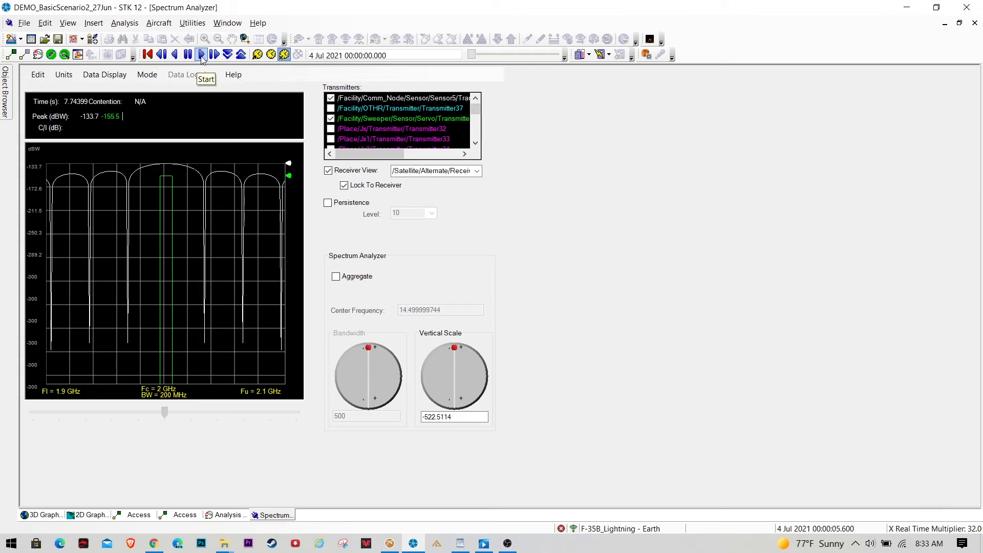
click(227, 55)
click(231, 56)
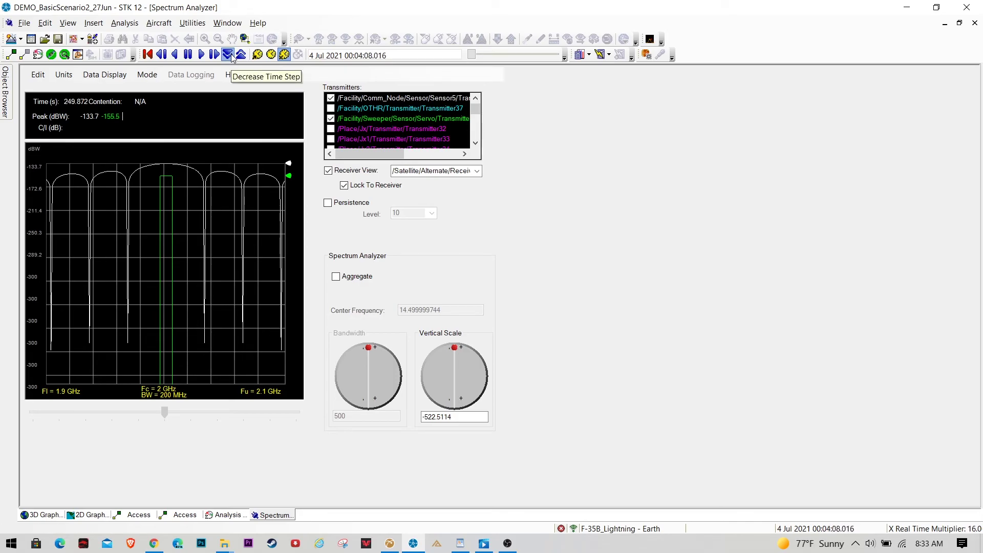
click(188, 55)
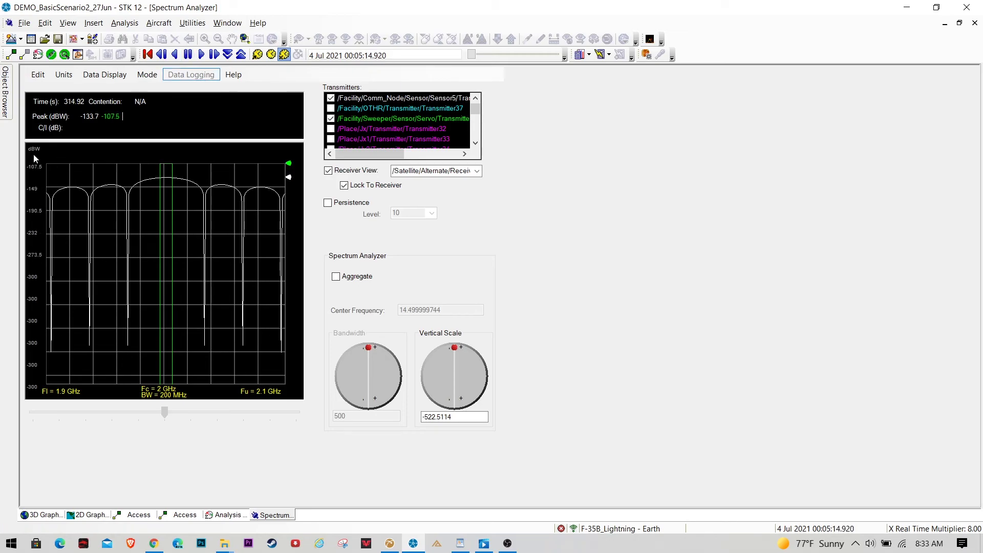
double_click(85, 116)
double_click(109, 116)
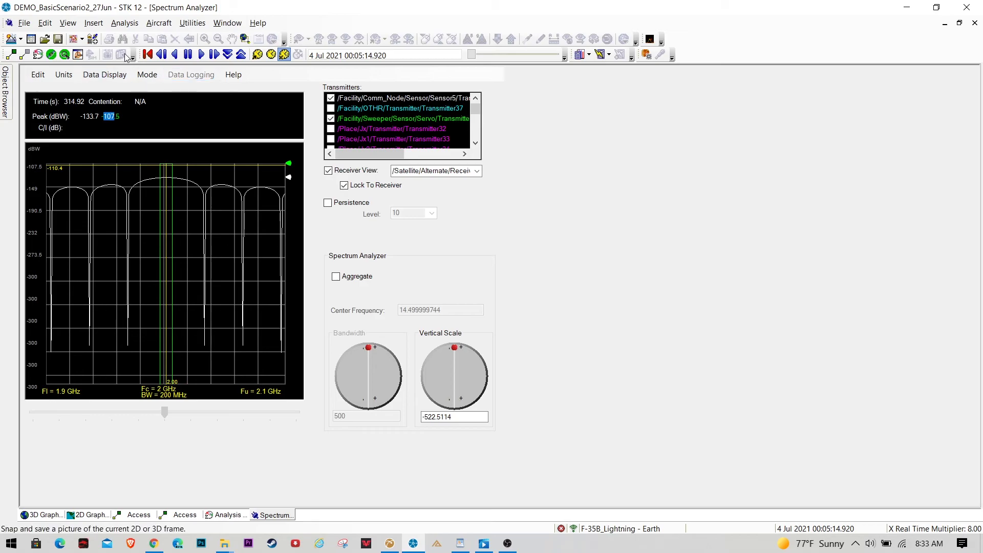
click(201, 54)
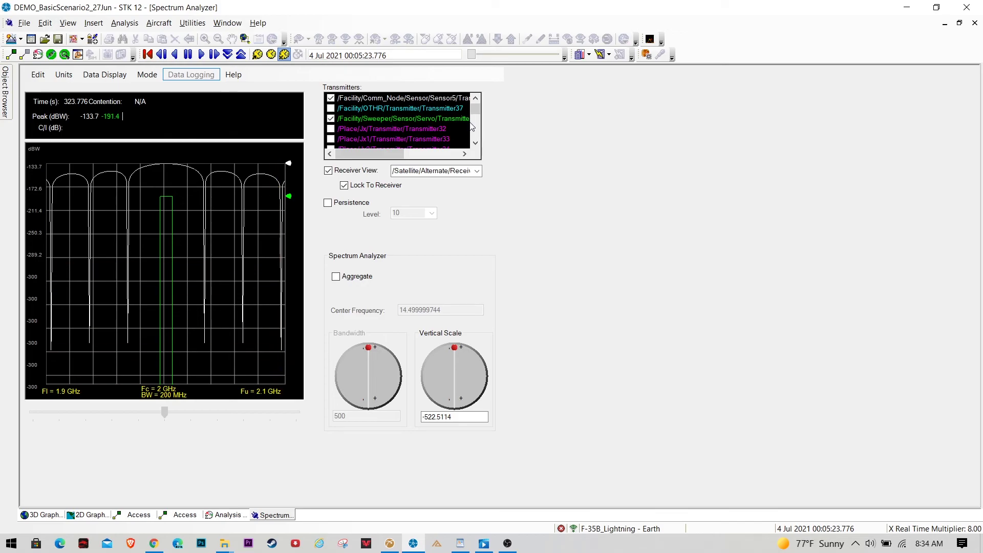
View the CommSat receiver with Persistence and Aggregate on, then run the animation
click(477, 171)
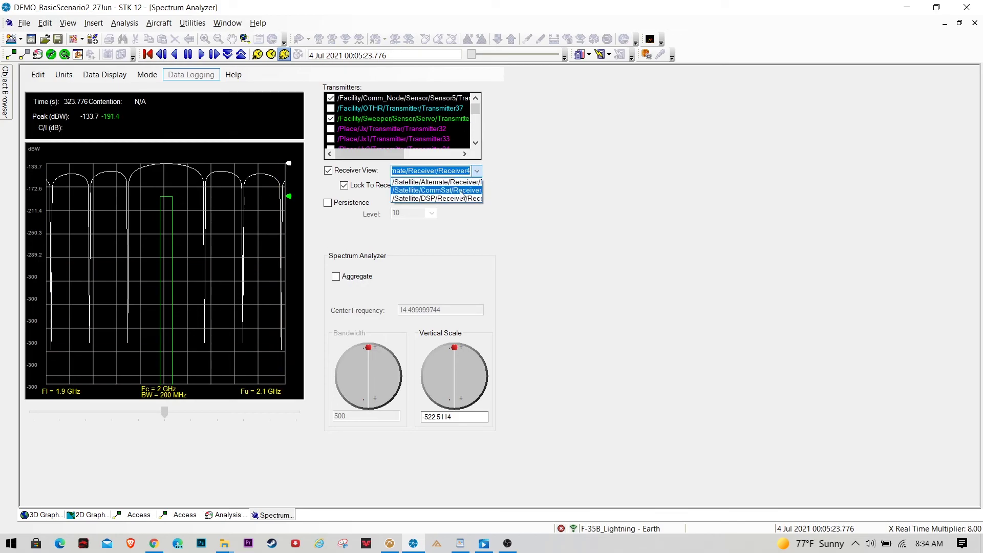
click(462, 191)
click(328, 202)
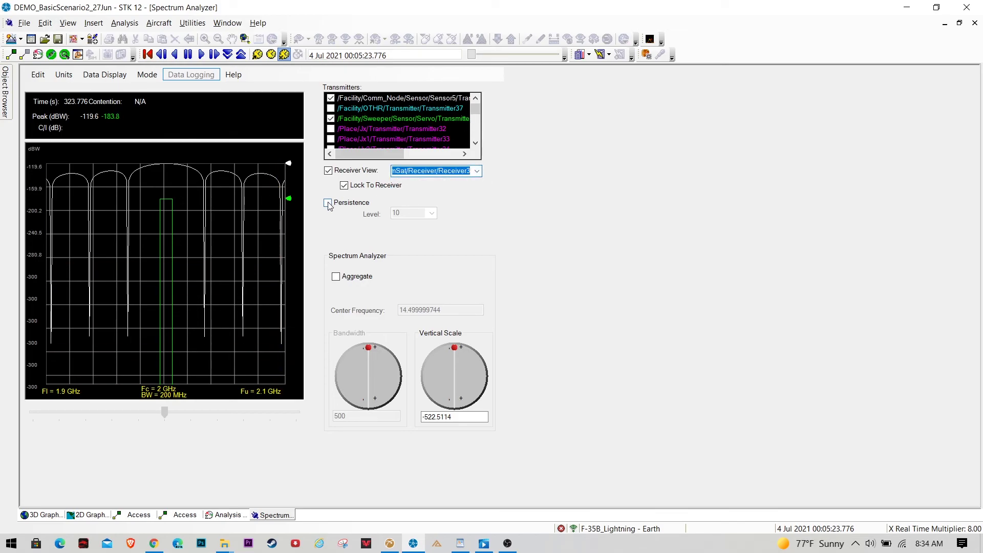
click(336, 279)
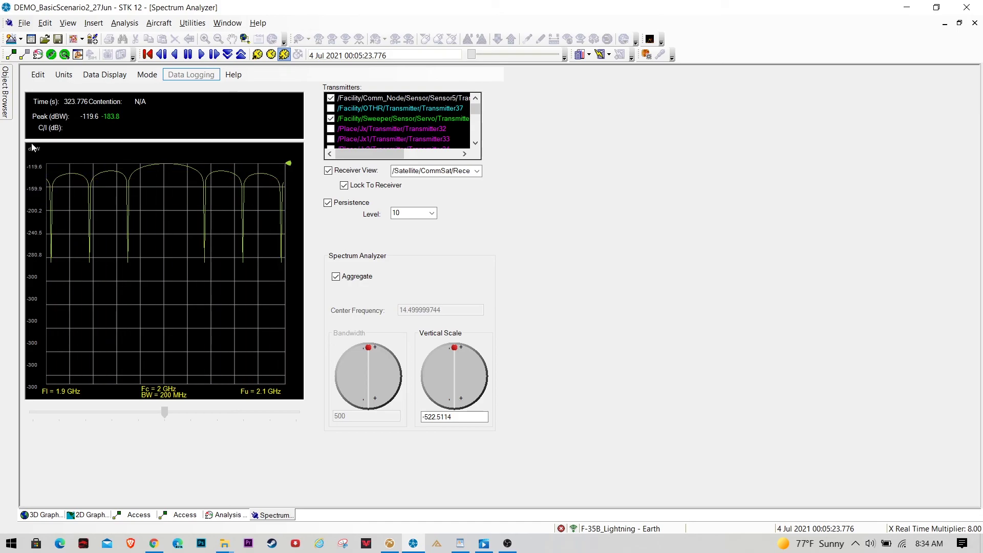
drag(103, 116, 114, 117)
click(203, 56)
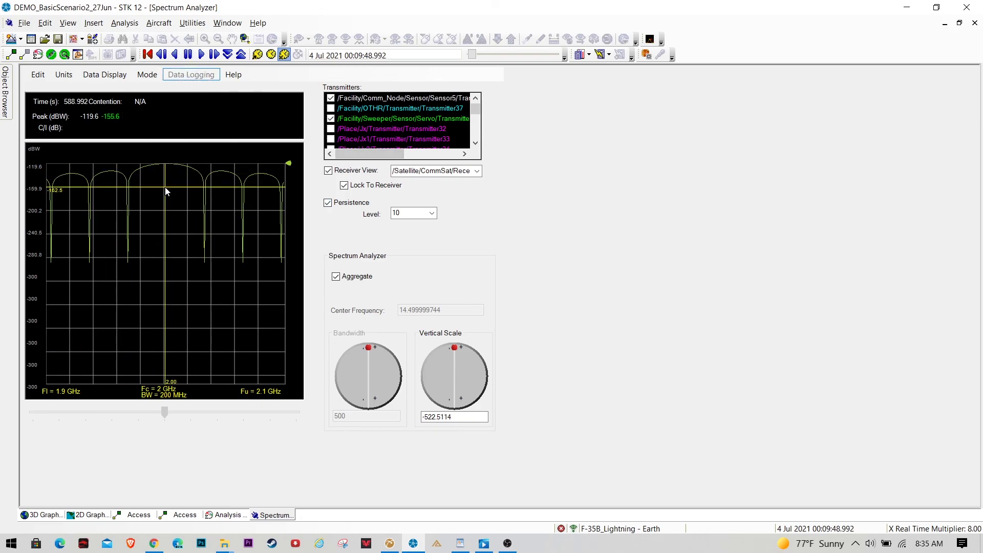
Switch the analyzer to Spectrogram mode and slow the animation to 16x
click(147, 75)
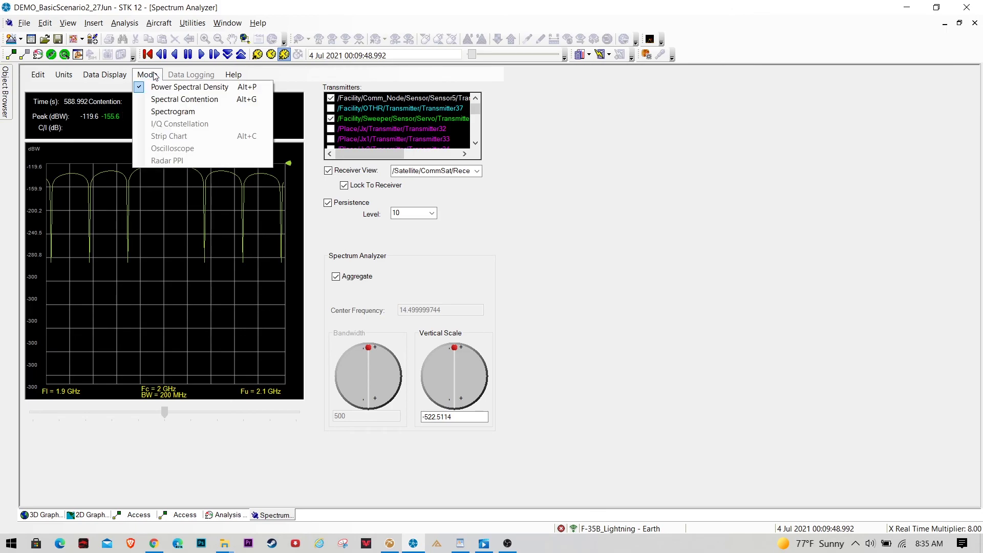
click(174, 100)
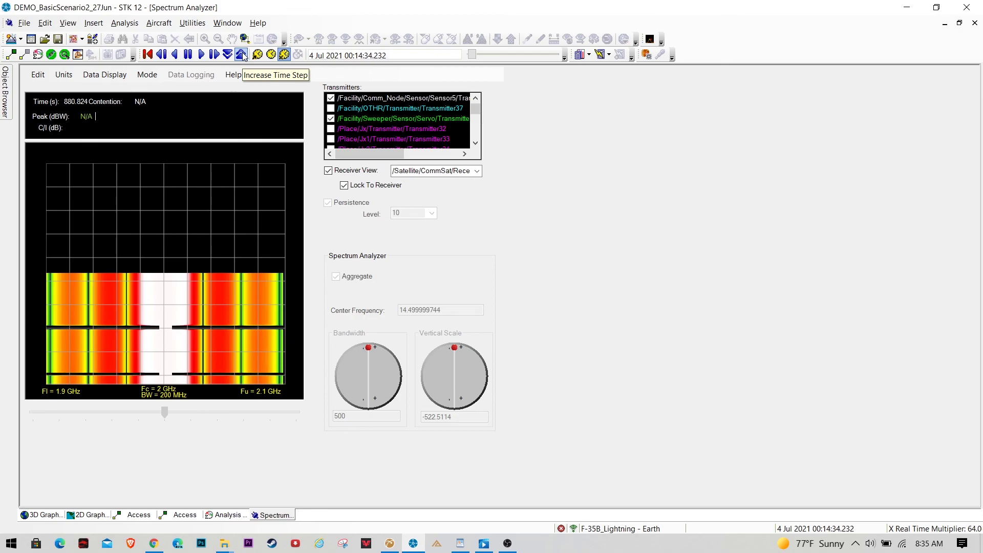
click(228, 54)
click(227, 54)
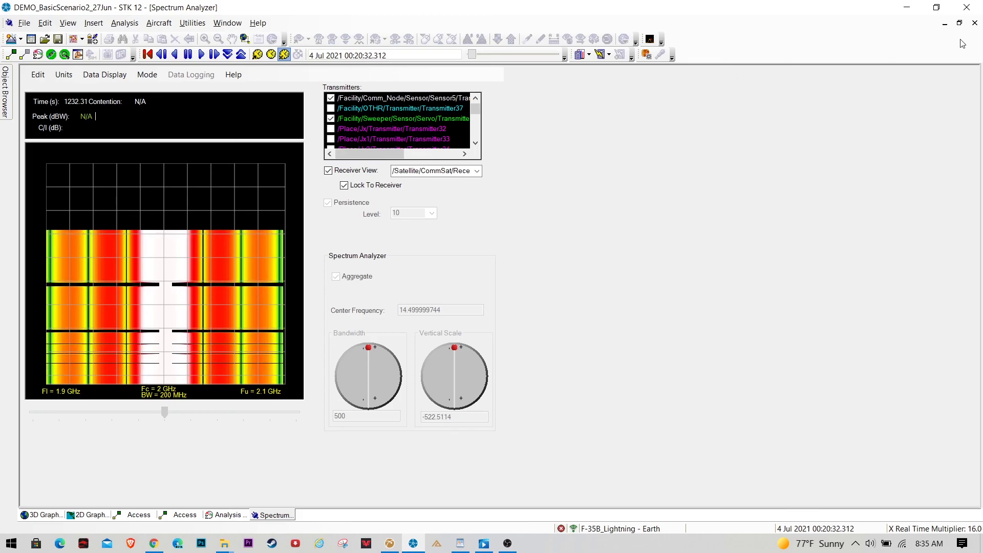
Restore the analyzer, tile the windows vertically, and rotate the 3D Earth view
click(959, 23)
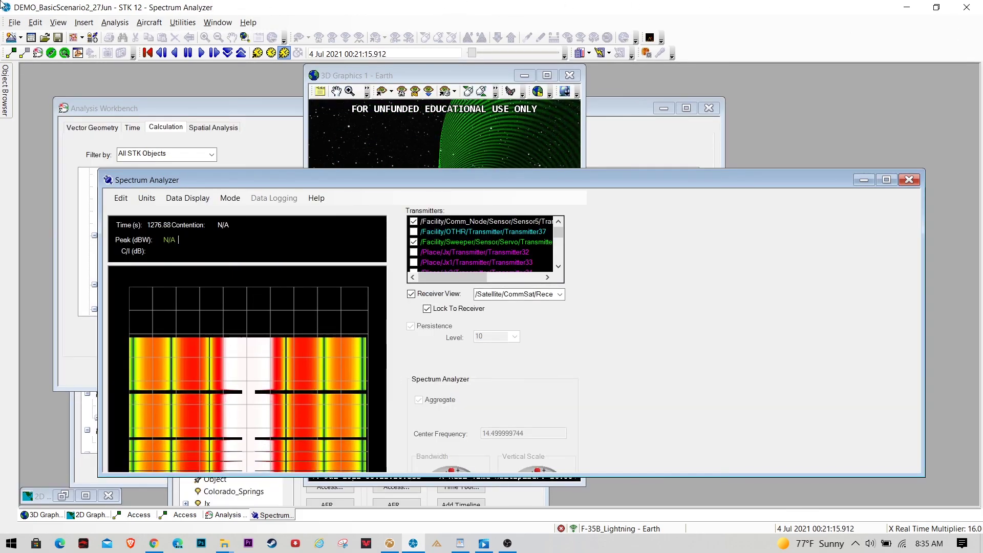
click(217, 23)
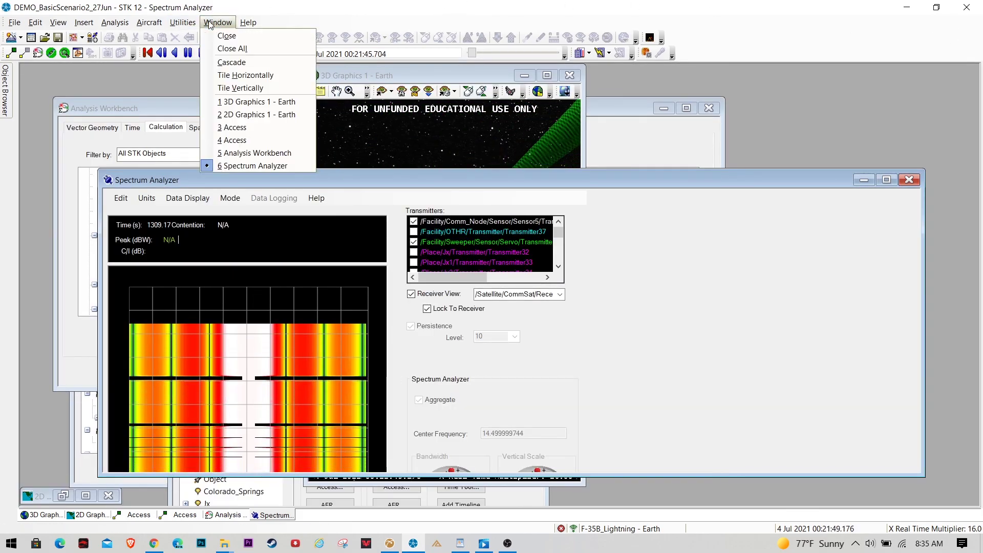
click(234, 87)
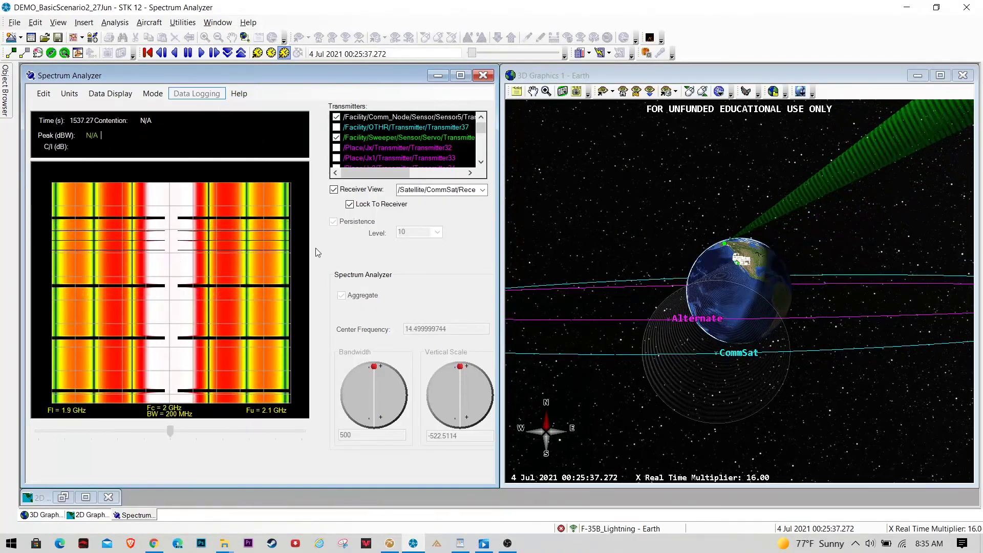
click(766, 253)
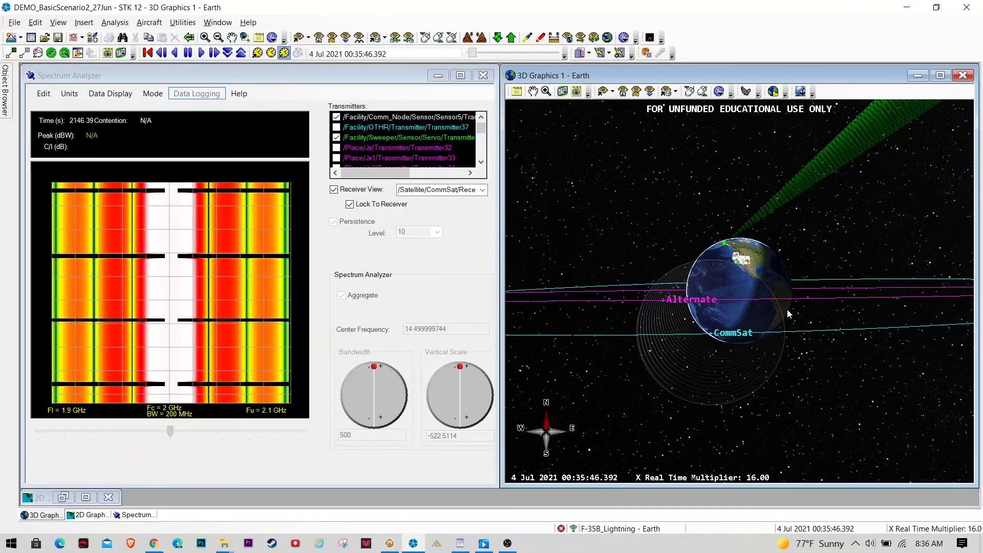
drag(788, 309, 621, 309)
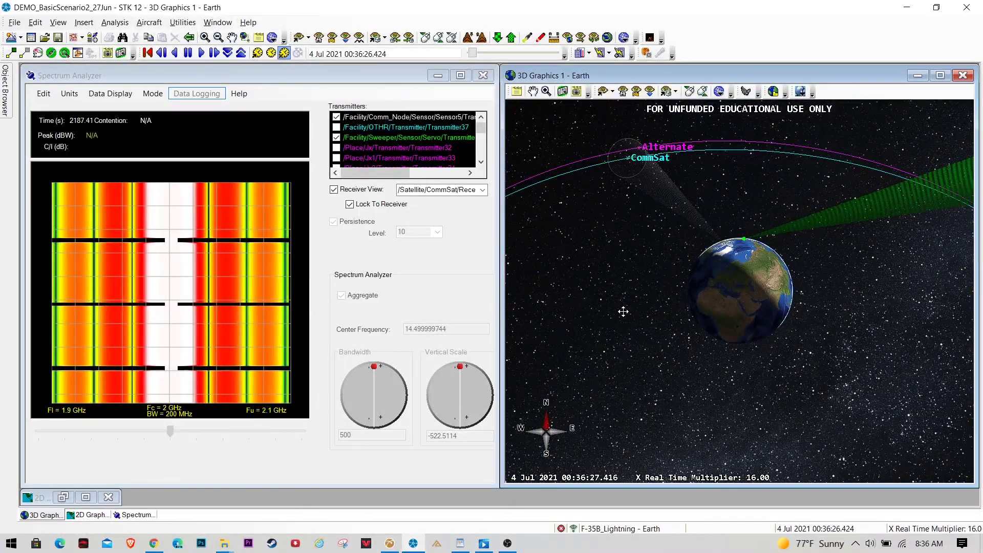